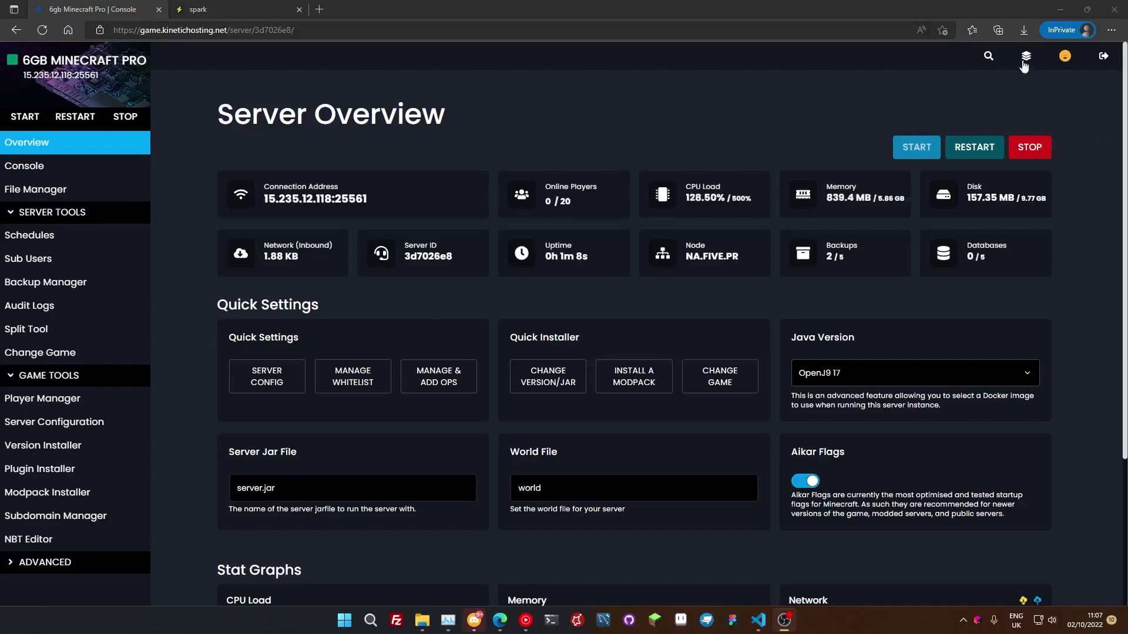
- Open the spark downloads page and browse the v1.9.40 builds for Bukkit, Fabric, Forge and Sponge
{"action": "left_click", "coordinate": [275, 7]}
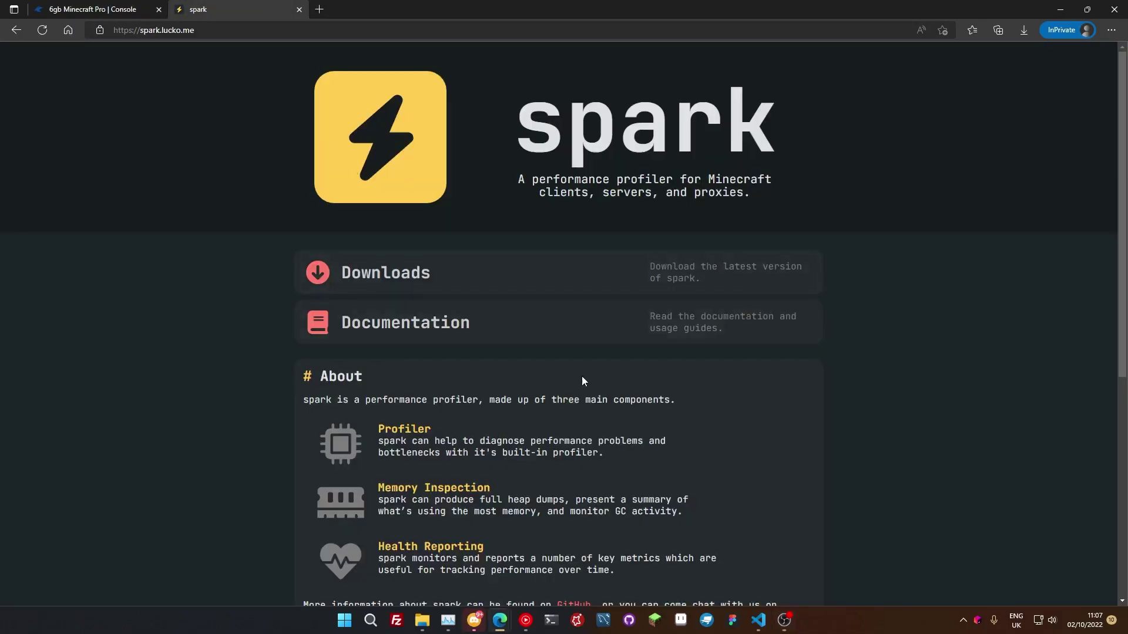
{"action": "left_click", "coordinate": [566, 270]}
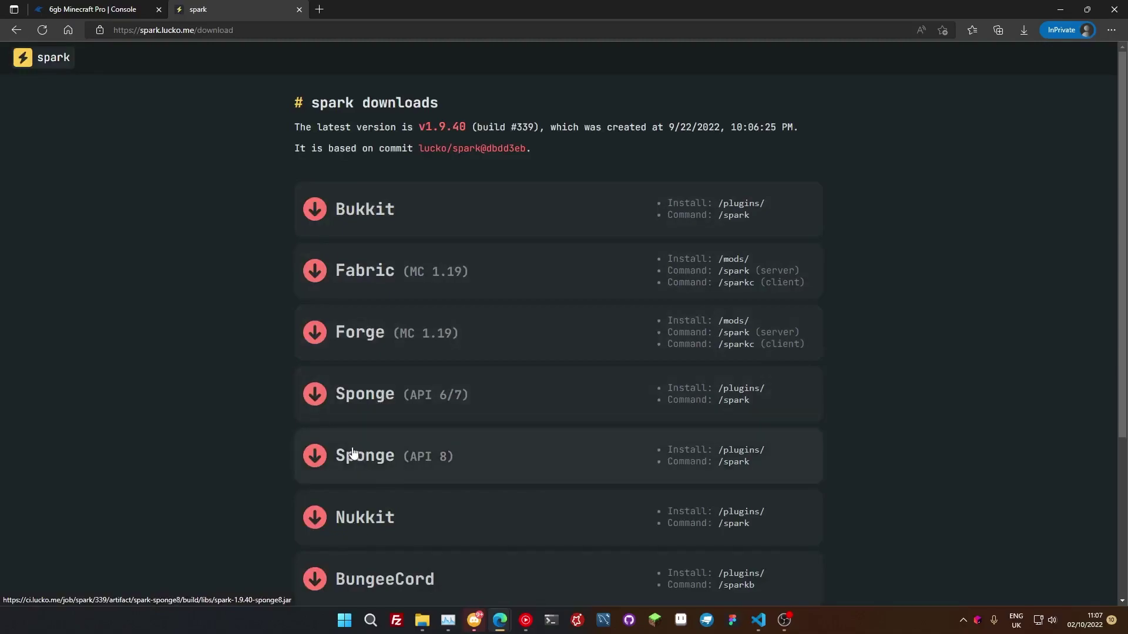
{"action": "scroll", "coordinate": [375, 411], "scroll_direction": "down", "scroll_amount": 1}
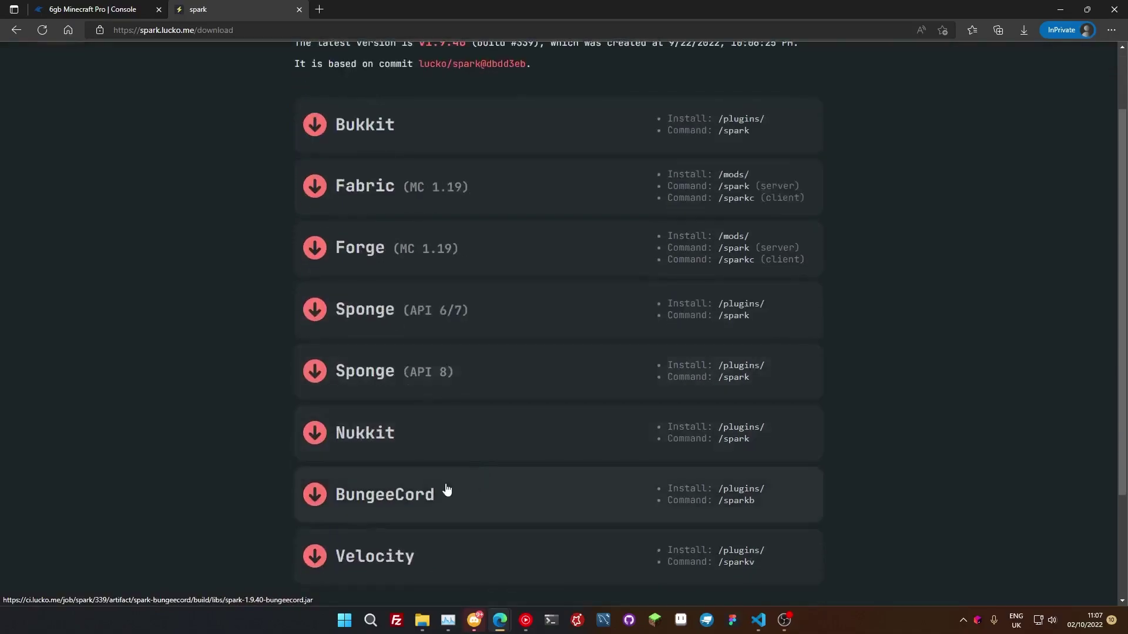
{"action": "scroll", "coordinate": [411, 493], "scroll_direction": "down", "scroll_amount": 2}
{"action": "scroll", "coordinate": [403, 448], "scroll_direction": "up", "scroll_amount": 3}
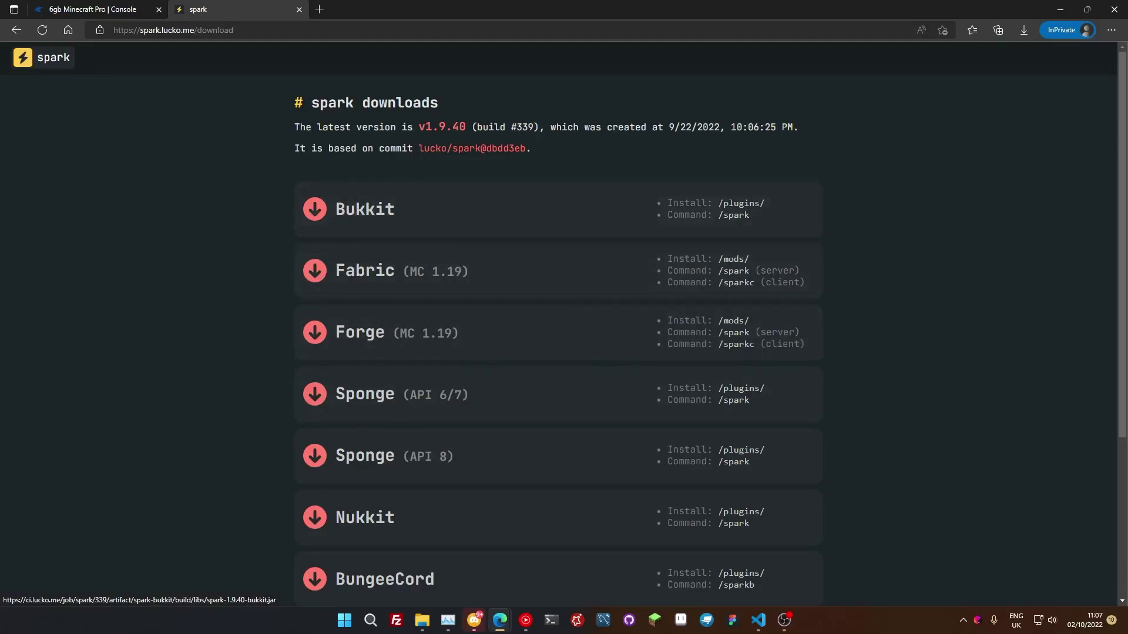
- Search Kinetic Panel's Plugin Installer for 'spark' and install the spark plugin
{"action": "left_click", "coordinate": [94, 9]}
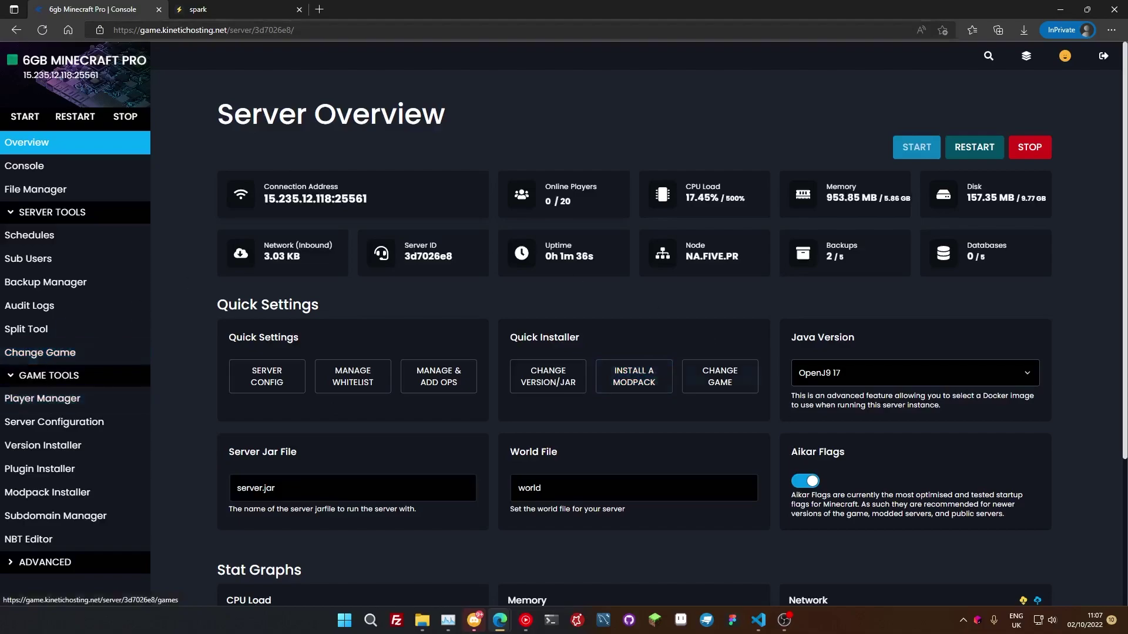
{"action": "left_click", "coordinate": [96, 478]}
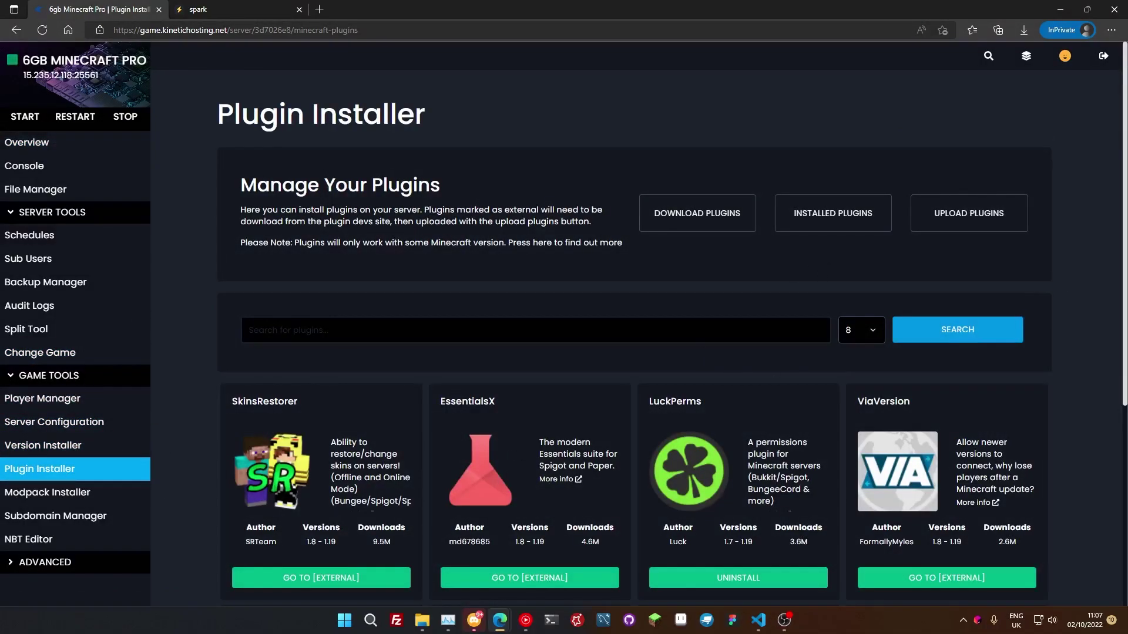
{"action": "left_click", "coordinate": [529, 329]}
{"action": "type", "text": "spark"}
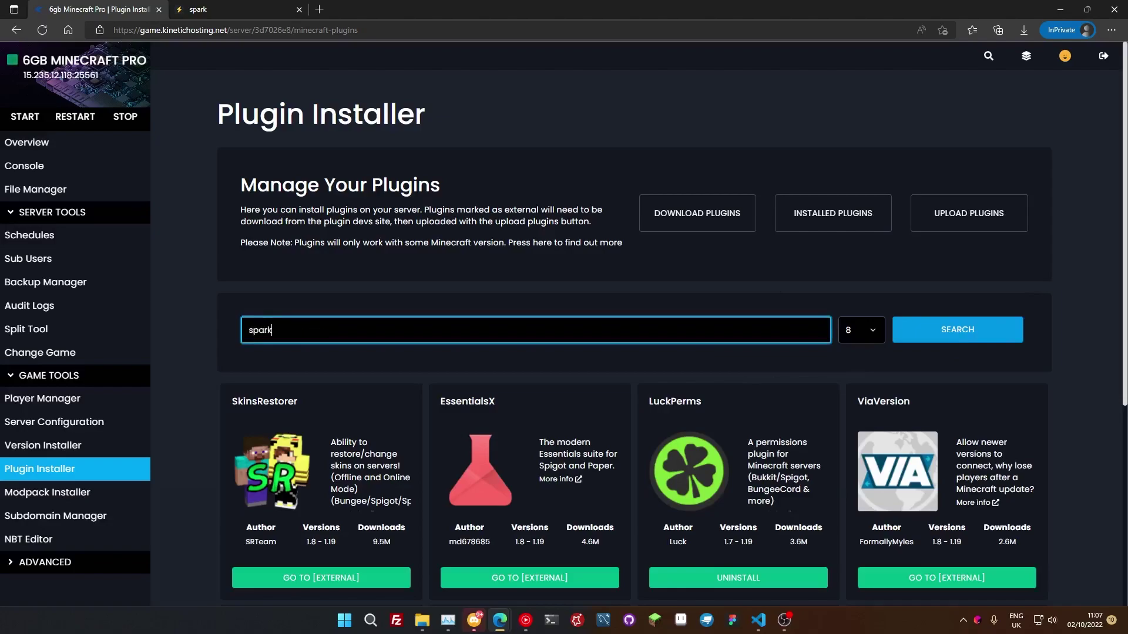
{"action": "left_click", "coordinate": [970, 327]}
{"action": "scroll", "coordinate": [964, 439], "scroll_direction": "down", "scroll_amount": 3}
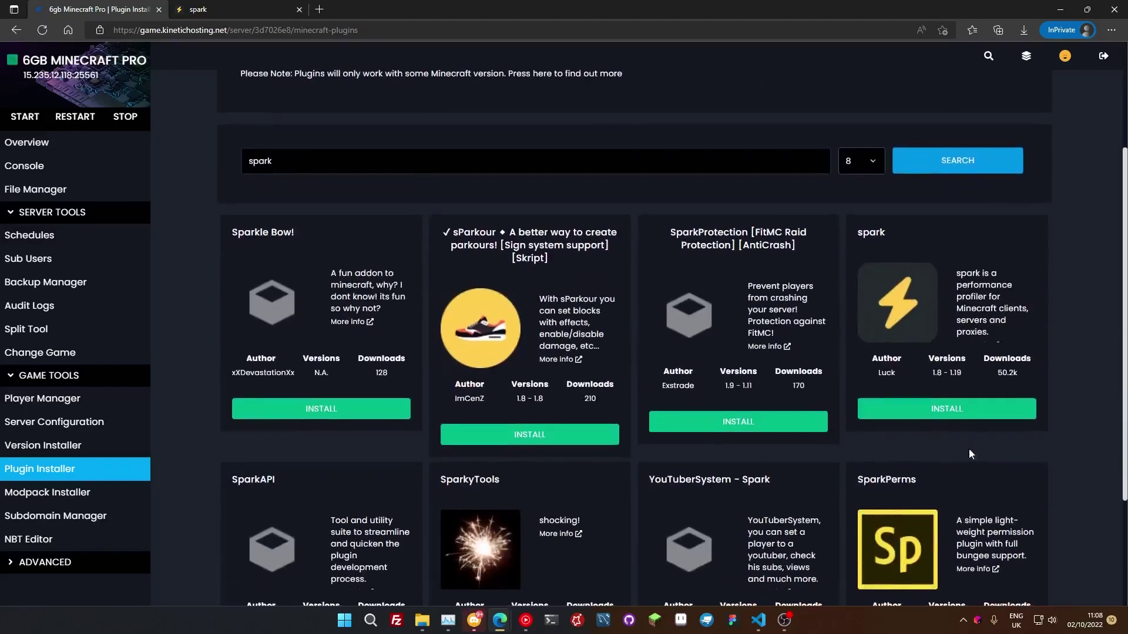
{"action": "left_click", "coordinate": [950, 411]}
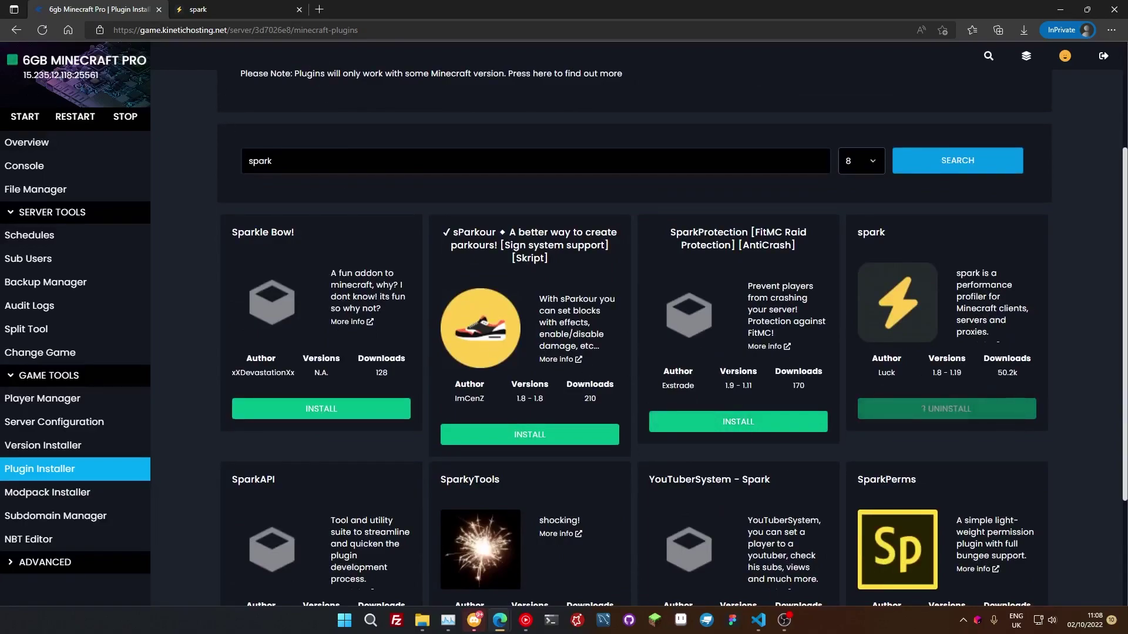
{"action": "scroll", "coordinate": [781, 383], "scroll_direction": "up", "scroll_amount": 3}
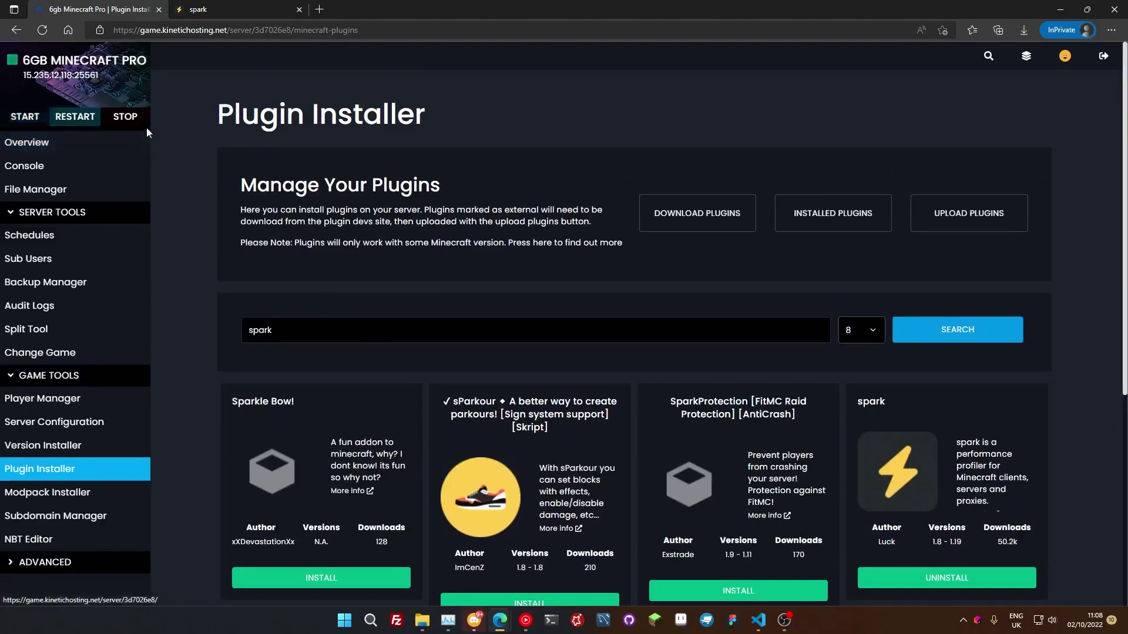
- Restart the server and open its console, where the log shows spark v1.9.25 enabled
{"action": "left_click", "coordinate": [130, 120]}
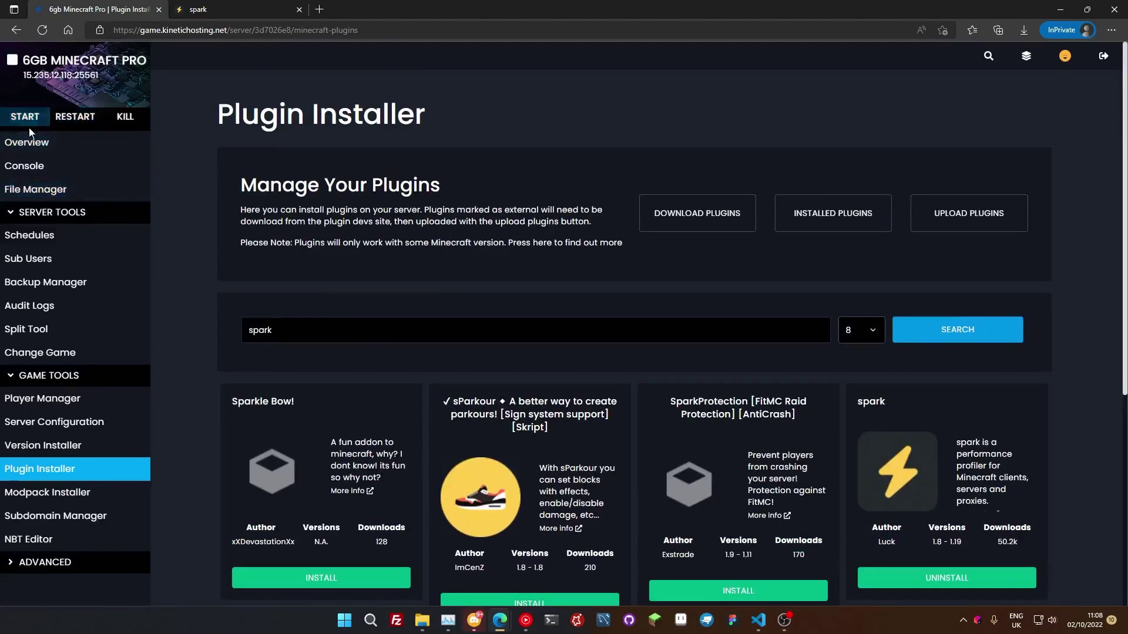
{"action": "left_click", "coordinate": [50, 141]}
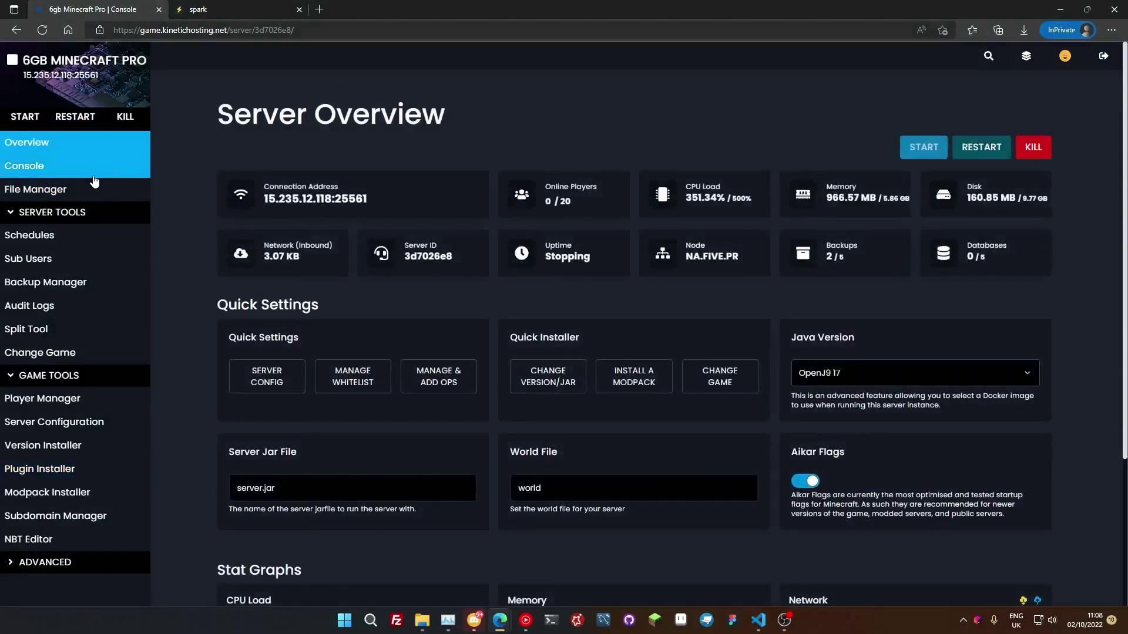
{"action": "left_click", "coordinate": [50, 177]}
{"action": "left_click", "coordinate": [27, 120]}
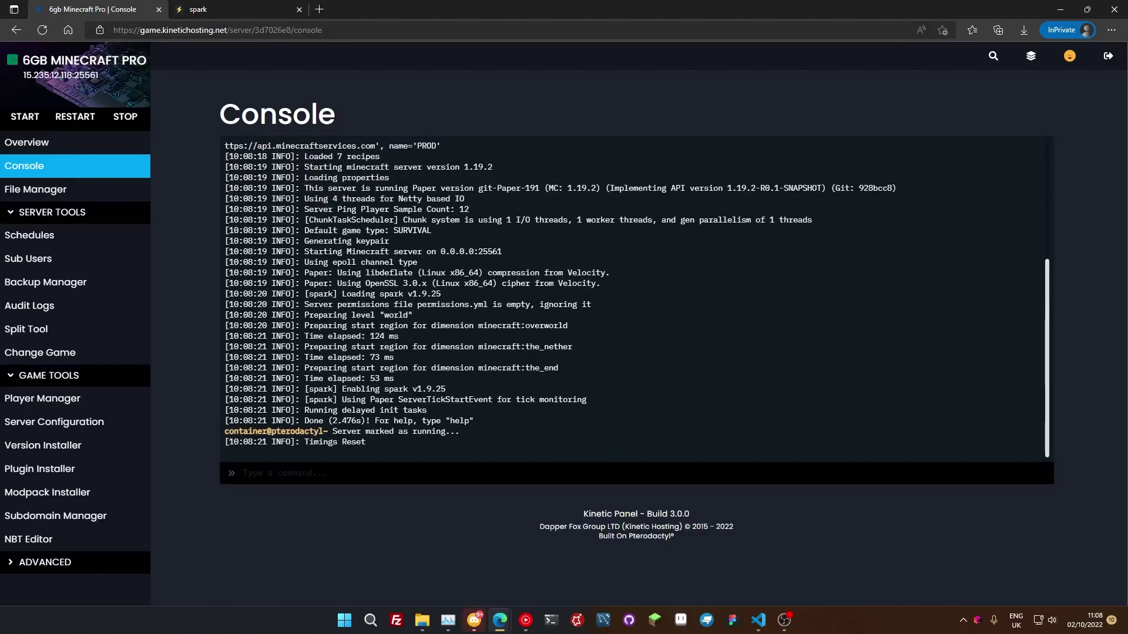
{"action": "left_click", "coordinate": [581, 429]}
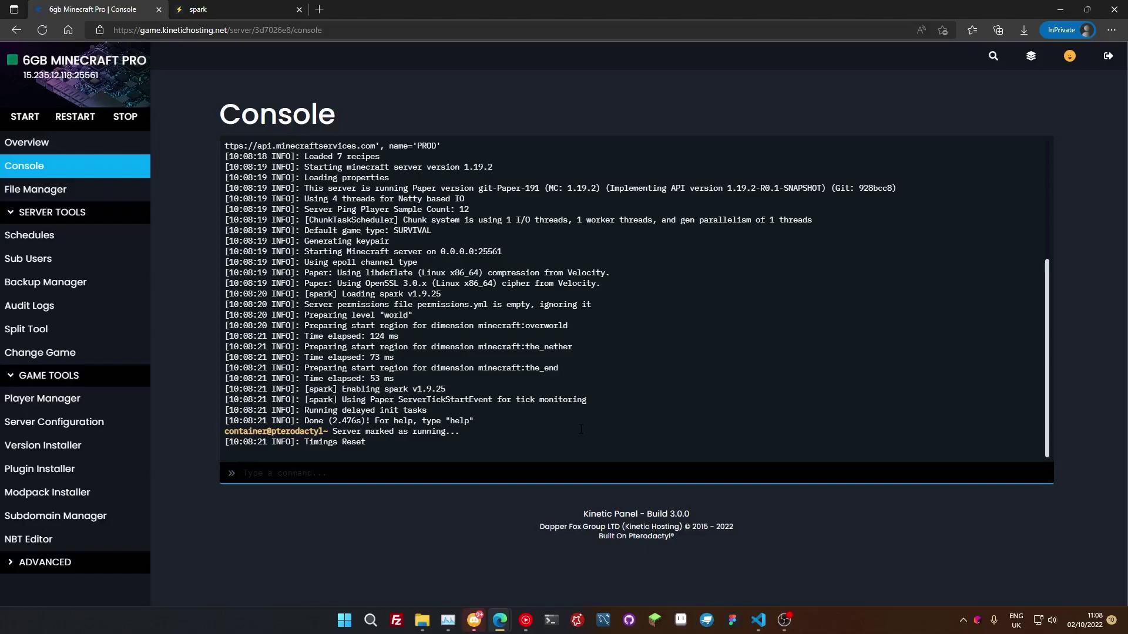
- Run 'spark tps' twice, each report showing 20.0 TPS, tick durations and CPU usage
{"action": "type", "text": "spark tps"}
{"action": "key", "text": "Return"}
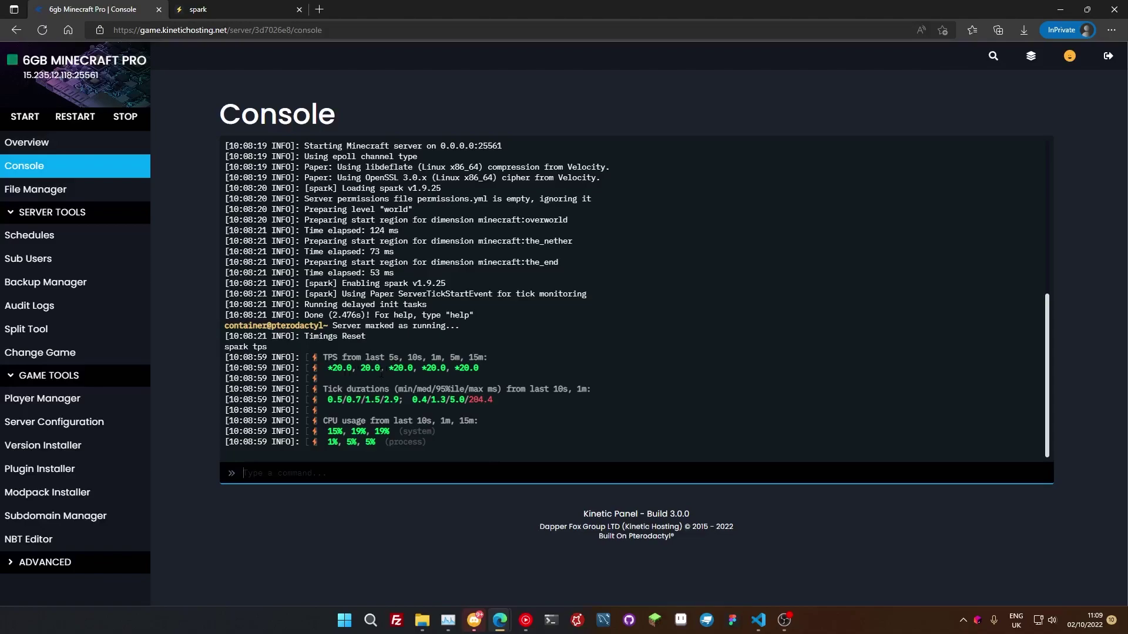
{"action": "key", "text": "Up"}
{"action": "key", "text": "Return"}
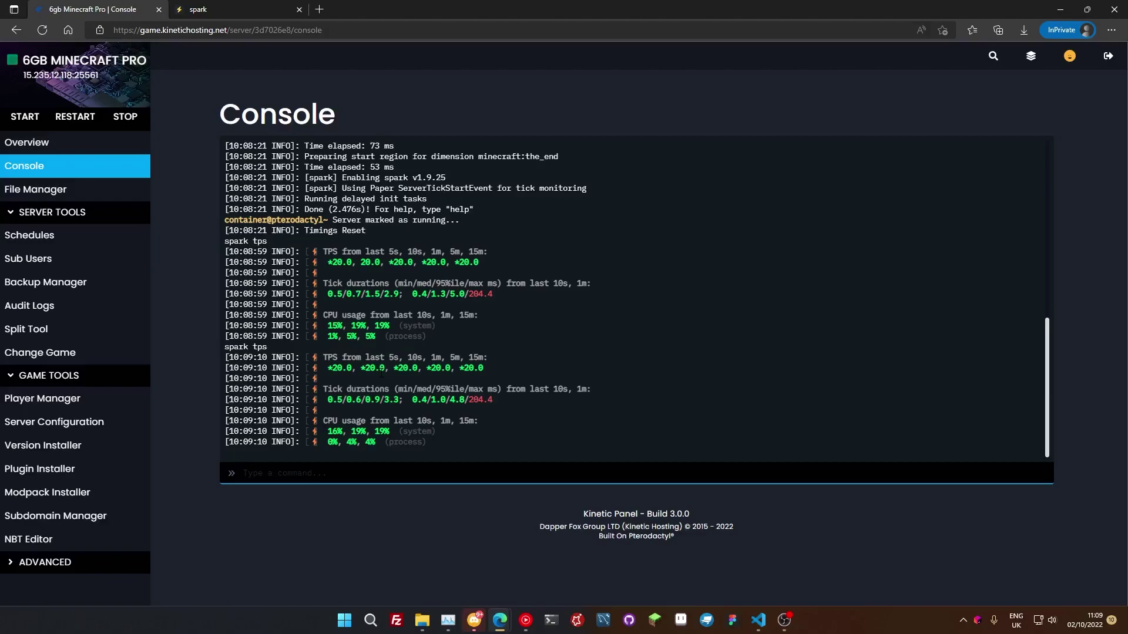
- Start the profiler with 'spark profiler --start', then recall the command to edit it
{"action": "type", "text": "spark profiler --start"}
{"action": "key", "text": "Return"}
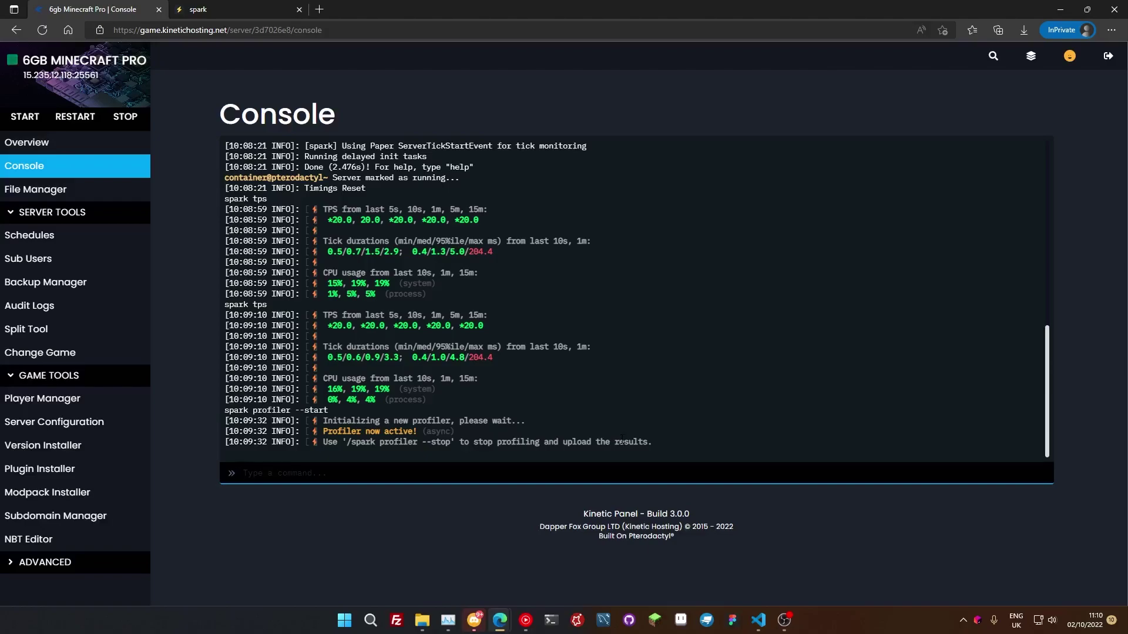
{"action": "key", "text": "Up"}
{"action": "key", "text": "BackSpace"}
{"action": "key", "text": "BackSpace"}
{"action": "key", "text": "BackSpace"}
- Finish editing the recalled command into 'spark profiler --stop'
{"action": "type", "text": "op"}
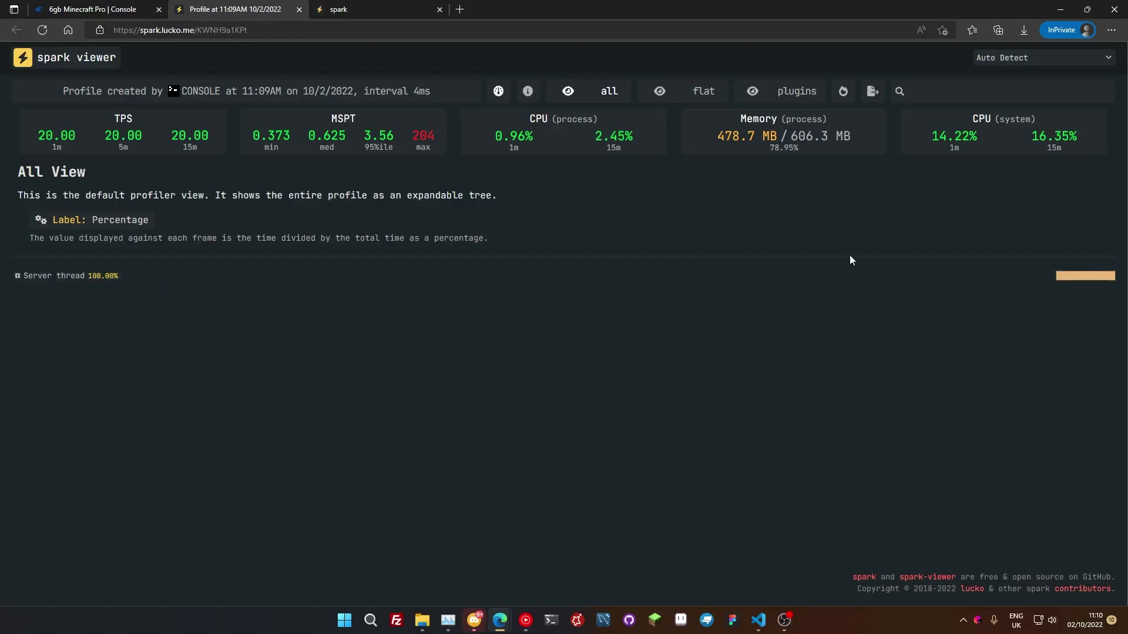
- Expand Server thread through waitUntilNextTick, waitForTasks, parkNanos and pollTask, then collapse lambda run()
{"action": "left_click", "coordinate": [272, 277]}
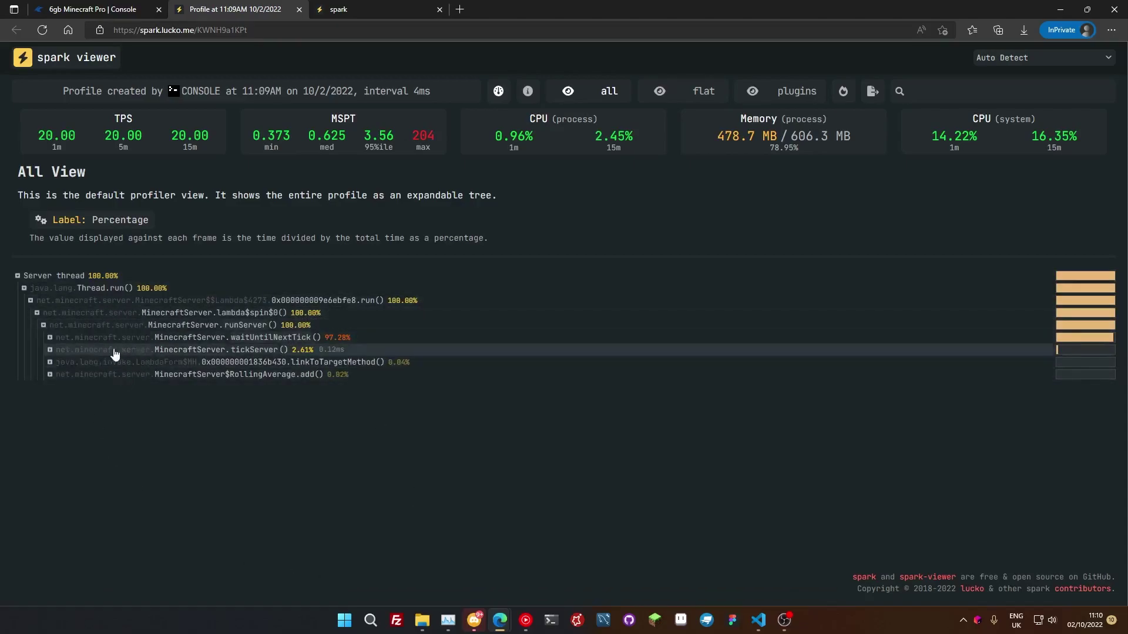
{"action": "left_click", "coordinate": [336, 340]}
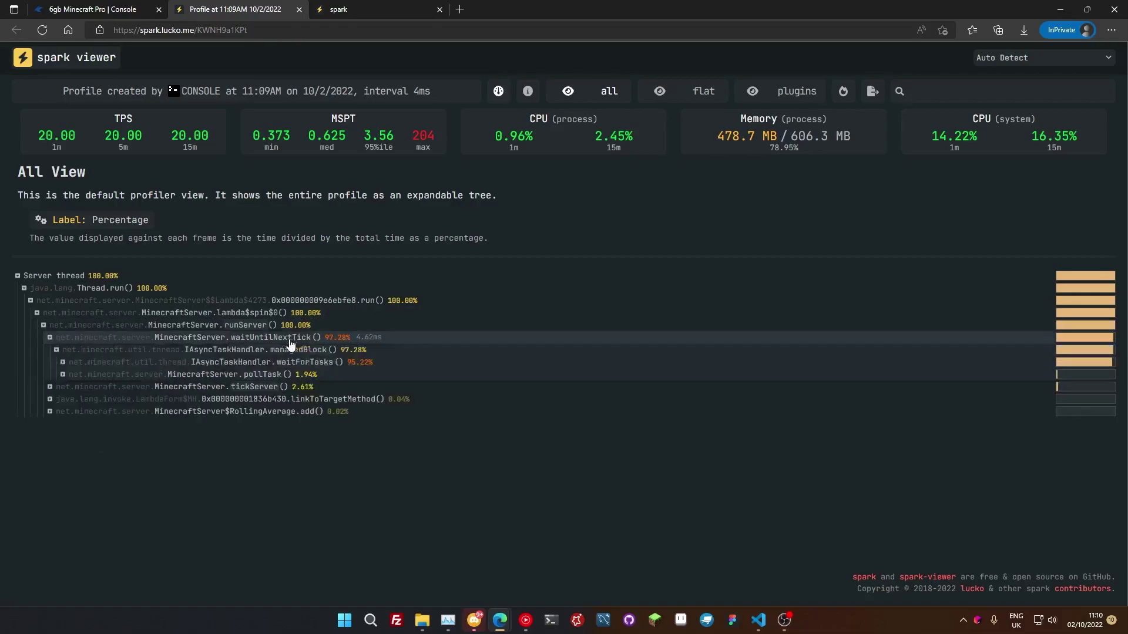
{"action": "left_click", "coordinate": [438, 368]}
{"action": "left_click", "coordinate": [367, 377]}
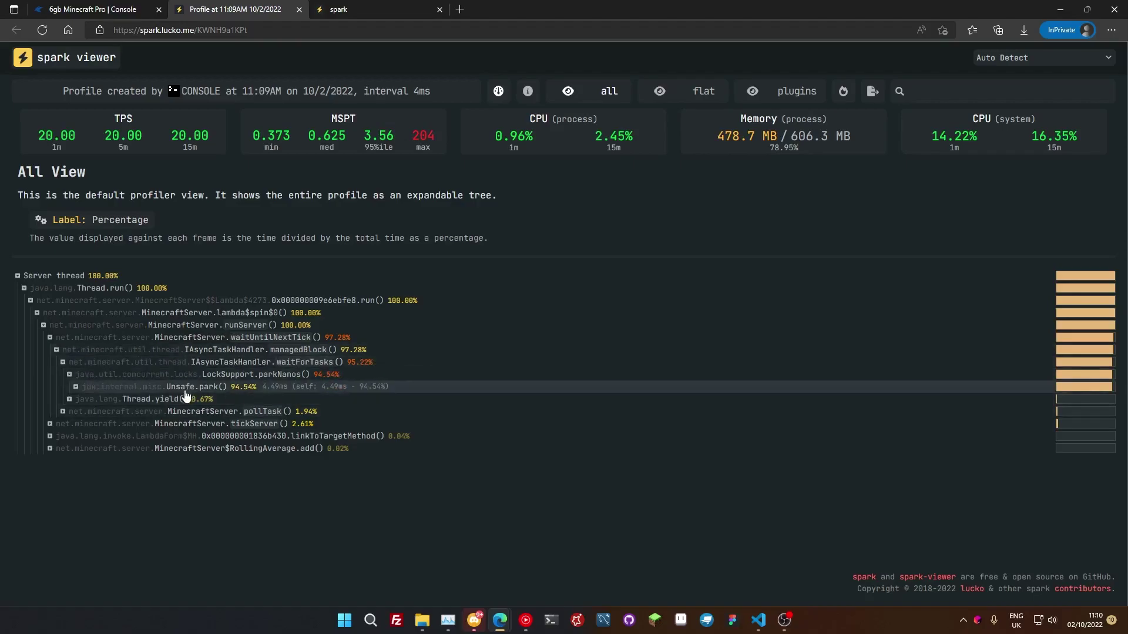
{"action": "left_click", "coordinate": [205, 411]}
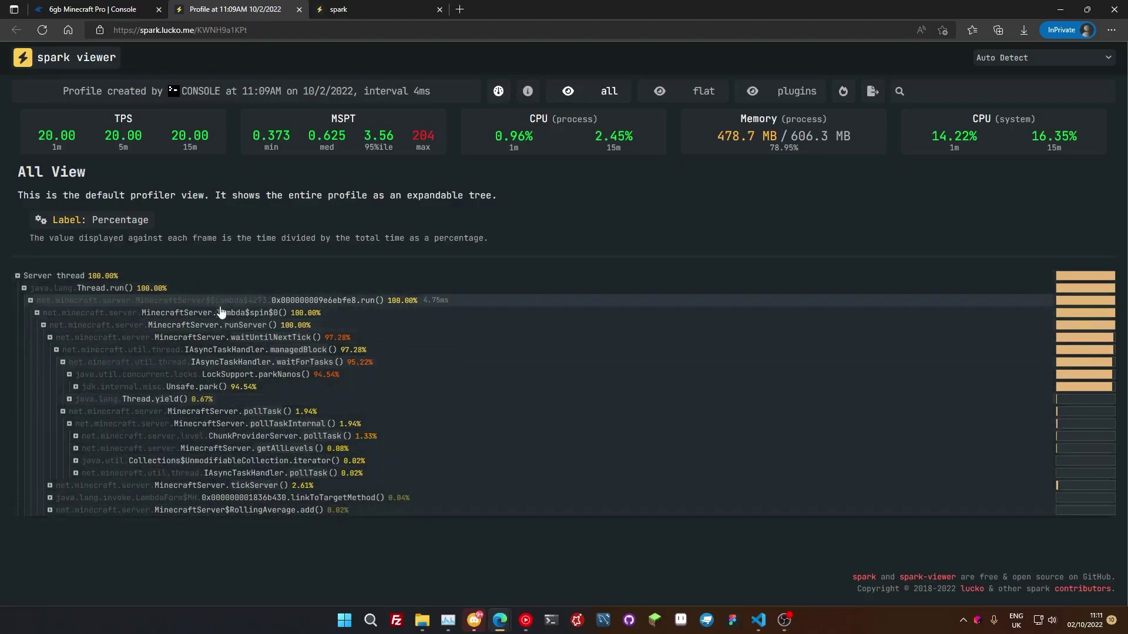
{"action": "left_click", "coordinate": [429, 300]}
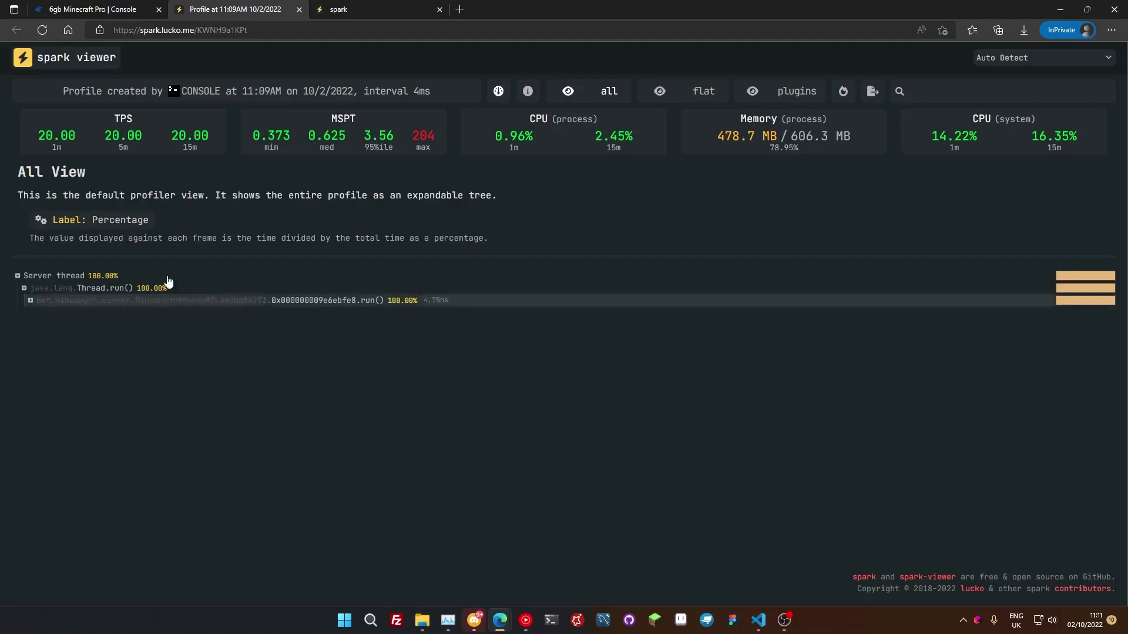
- Re-expand lambda run() and waitUntilNextTick, showing waitForTasks at 95.22% and tickServer at 2.61%
{"action": "left_click", "coordinate": [223, 301]}
{"action": "left_click", "coordinate": [357, 339]}
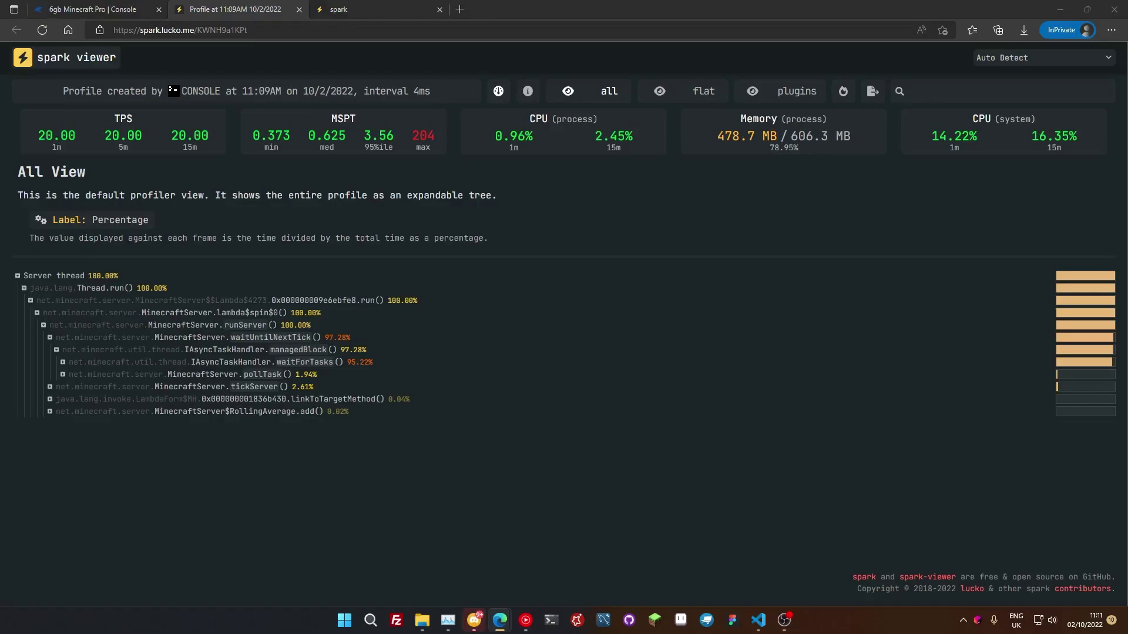
- Load the pasted 11:12AM spark profile link in a new private tab
{"action": "left_click", "coordinate": [456, 8]}
{"action": "type", "text": "https://spark.lucko.me/QCYJIHTgJV"}
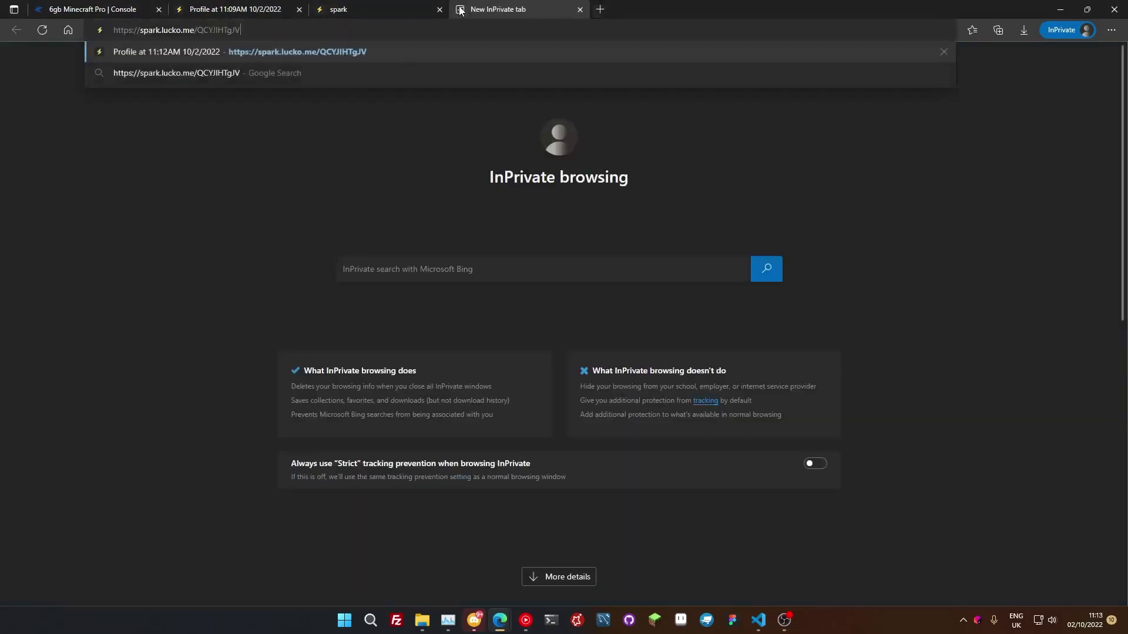
{"action": "key", "text": "Return"}
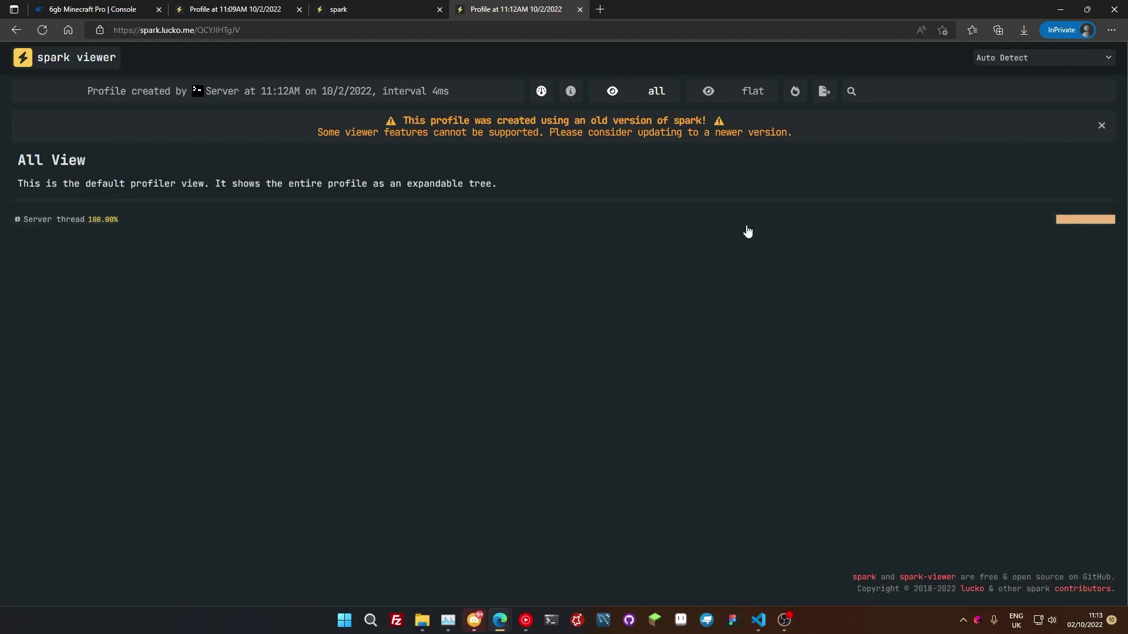
- Drill the tree through tick(), updateTimeLightAndEntities and onPostWorldTick to the 1076 handler's Thermal Dynamics calls
{"action": "left_click", "coordinate": [167, 222]}
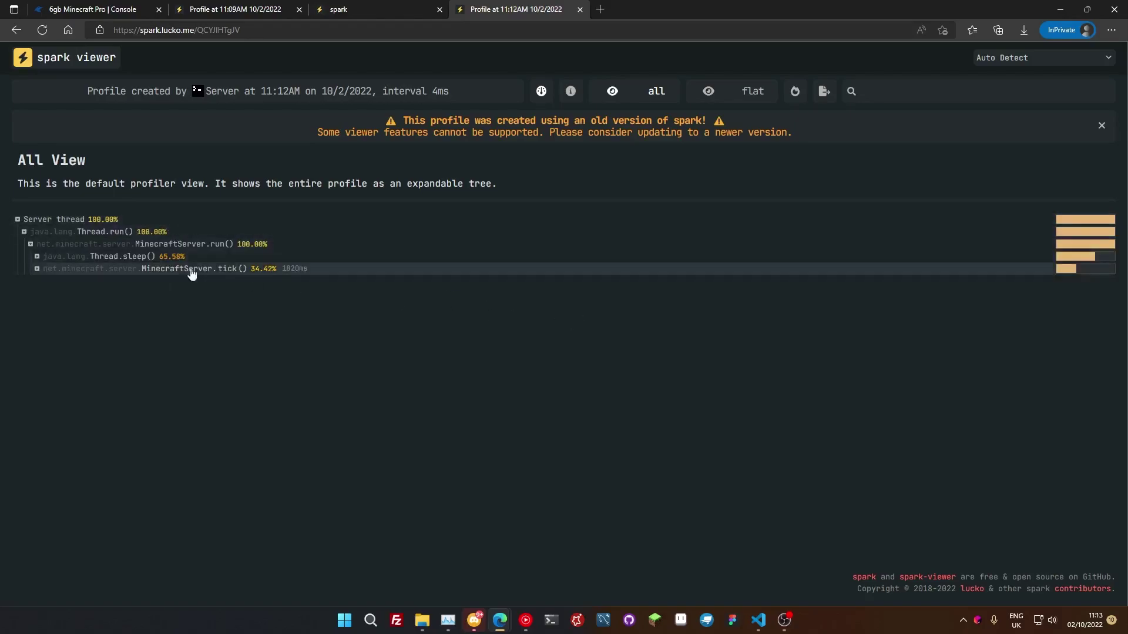
{"action": "triple_click", "coordinate": [61, 259]}
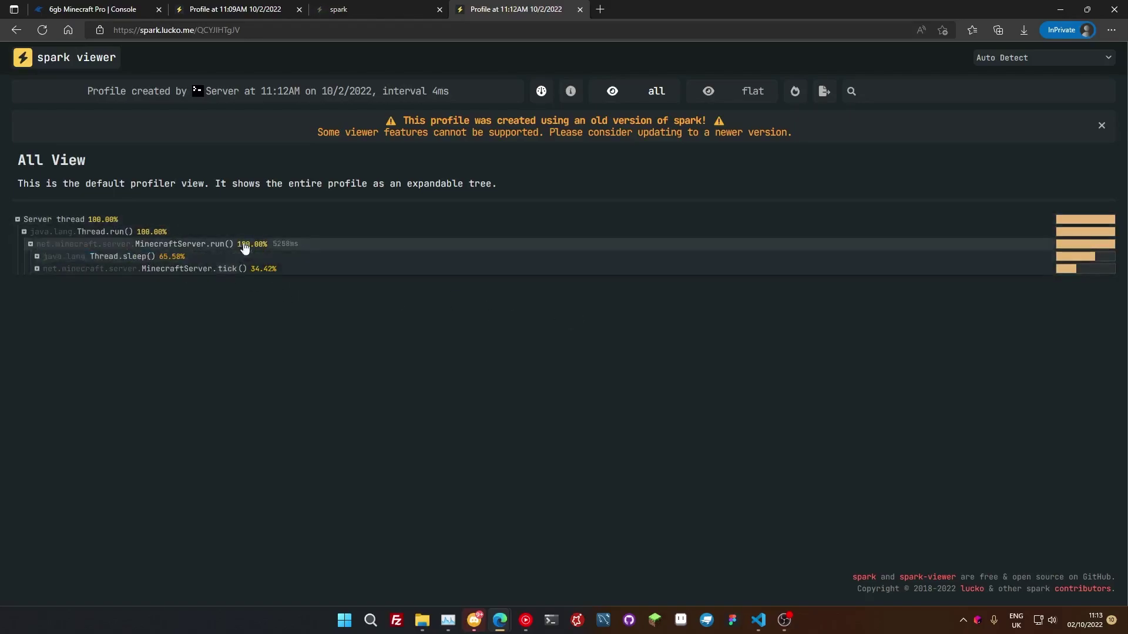
{"action": "left_click", "coordinate": [222, 244]}
{"action": "left_click", "coordinate": [222, 246]}
{"action": "left_click", "coordinate": [217, 271]}
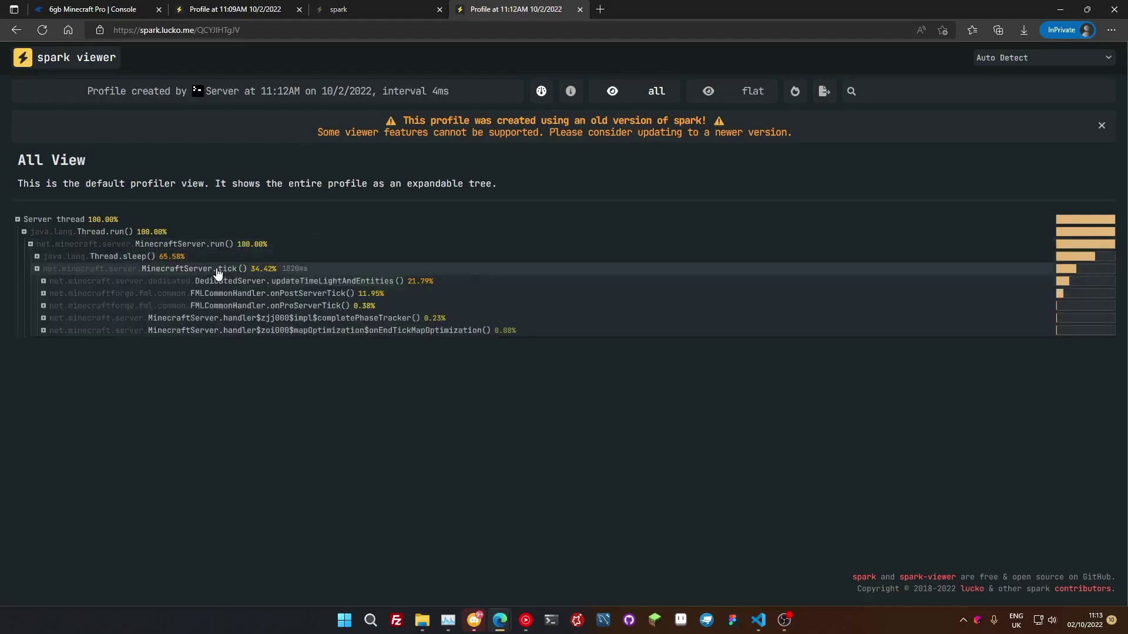
{"action": "left_click", "coordinate": [293, 283]}
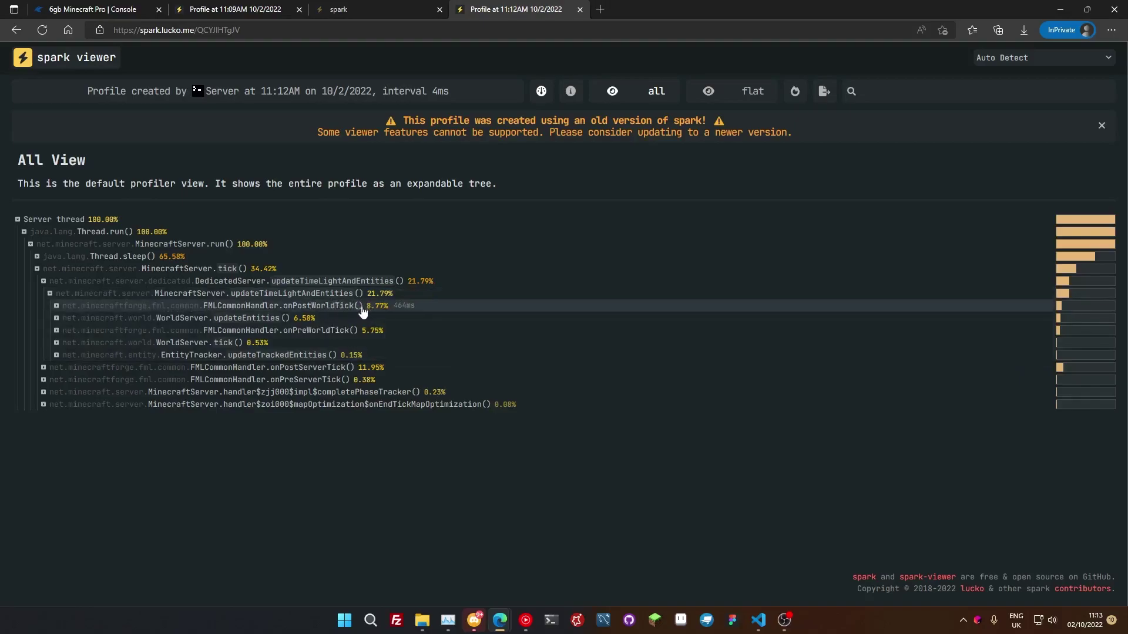
{"action": "left_click", "coordinate": [358, 310]}
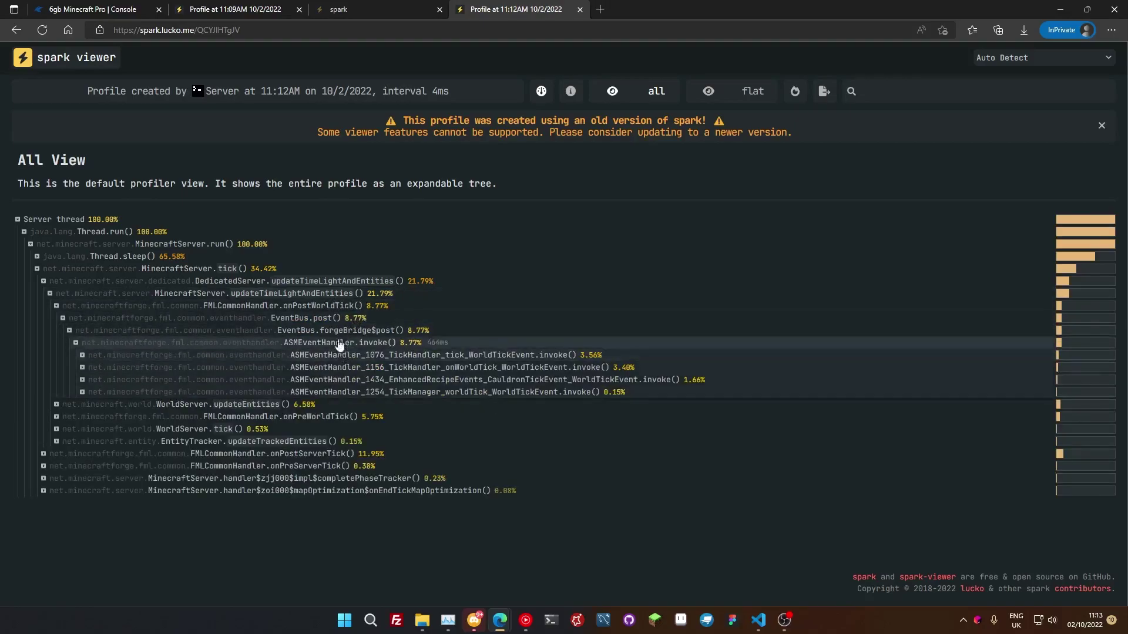
{"action": "left_click", "coordinate": [333, 356]}
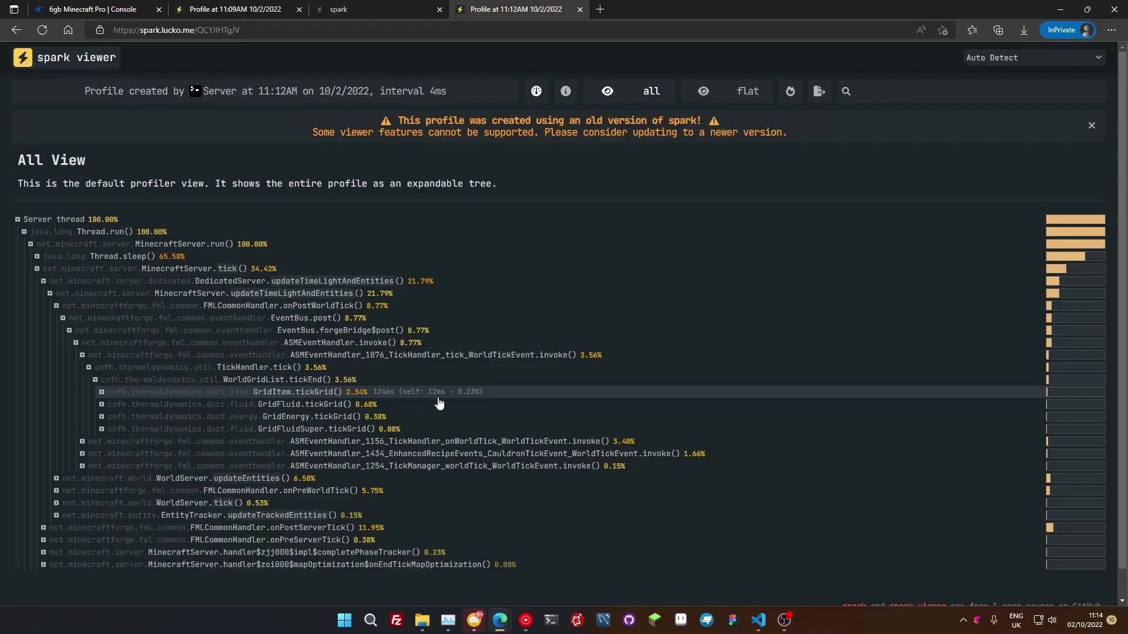
- Expand the ASMEventHandler_1156 branch, revealing TileEntityGravitationalAnomaly.onServerTick() at 0.68%
{"action": "left_click", "coordinate": [214, 442]}
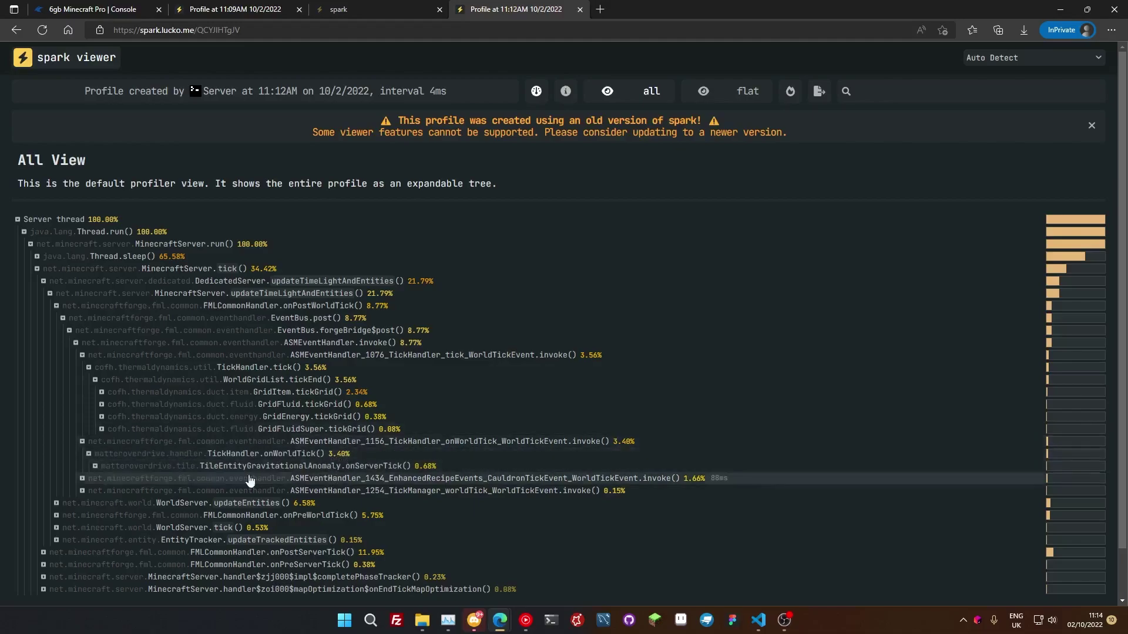
- Expand the 1254 world tick handler and TickManager.worldTick() to reveal the Astral Sorcery ticks (0.15%)
{"action": "scroll", "coordinate": [365, 464], "scroll_direction": "down", "scroll_amount": 1}
{"action": "left_click", "coordinate": [253, 438]}
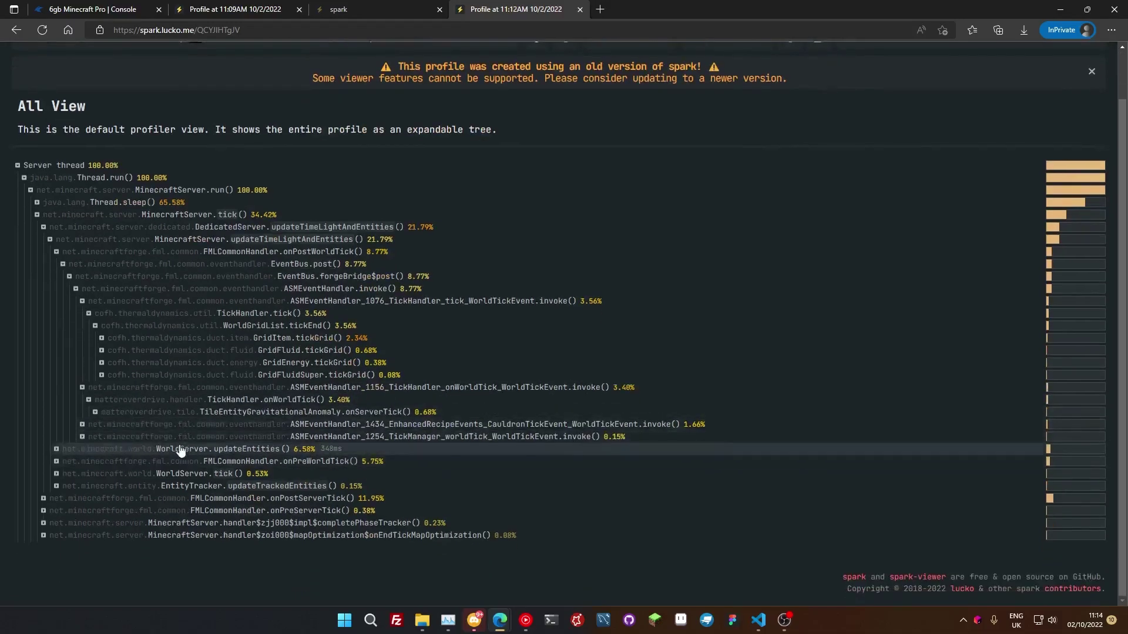
{"action": "left_click", "coordinate": [235, 449]}
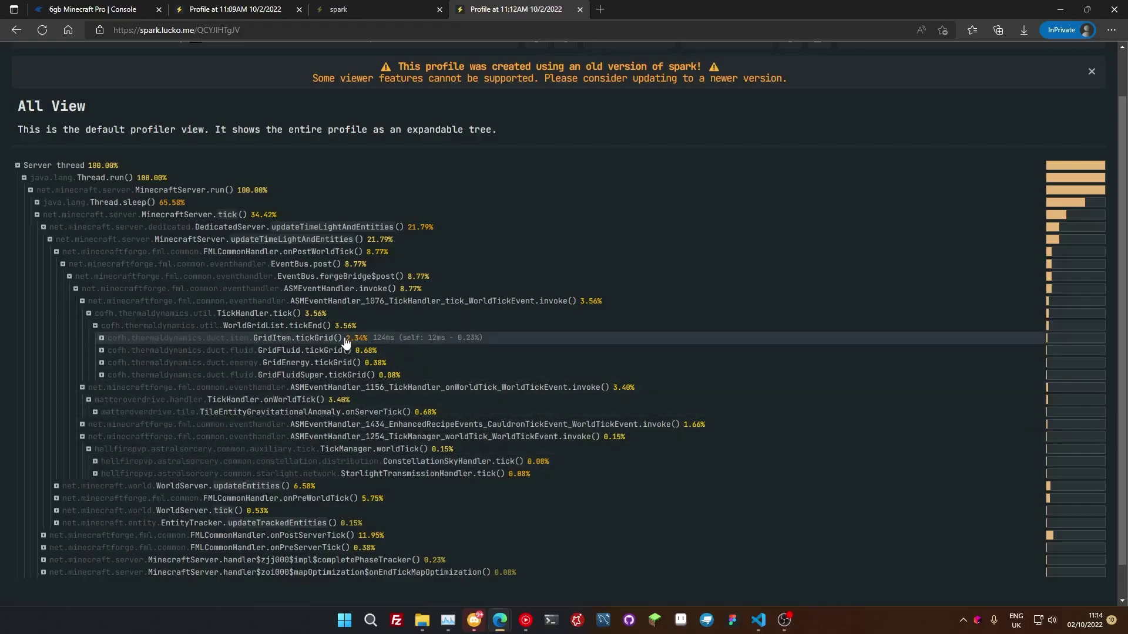
{"action": "scroll", "coordinate": [412, 491], "scroll_direction": "up", "scroll_amount": 1}
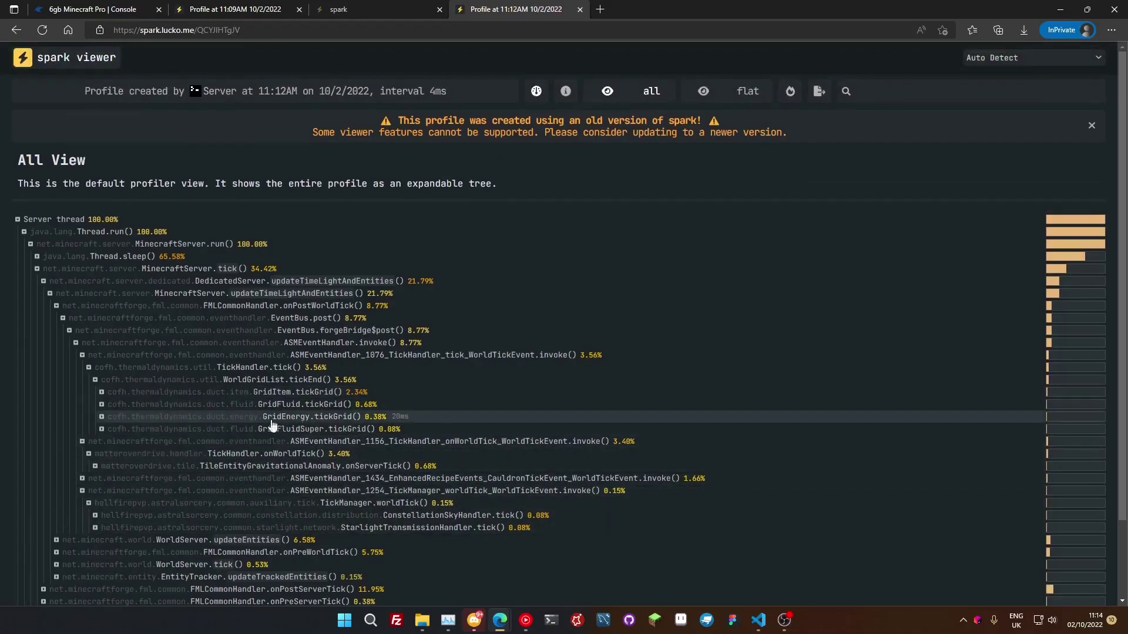
- Expand WorldServer.updateEntities() (6.58%) and World.updateEntities(), showing checkIfTileHasActiveChunk at 2.65%
{"action": "scroll", "coordinate": [253, 446], "scroll_direction": "down", "scroll_amount": 2}
{"action": "left_click", "coordinate": [205, 450]}
{"action": "left_click", "coordinate": [218, 461]}
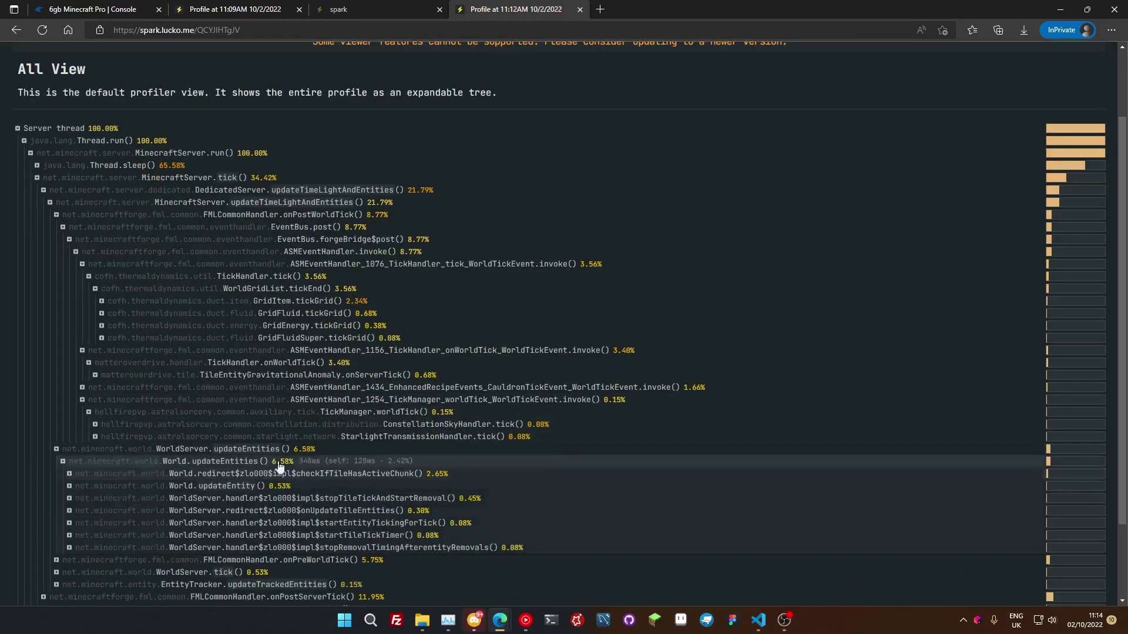
{"action": "scroll", "coordinate": [248, 499], "scroll_direction": "down", "scroll_amount": 2}
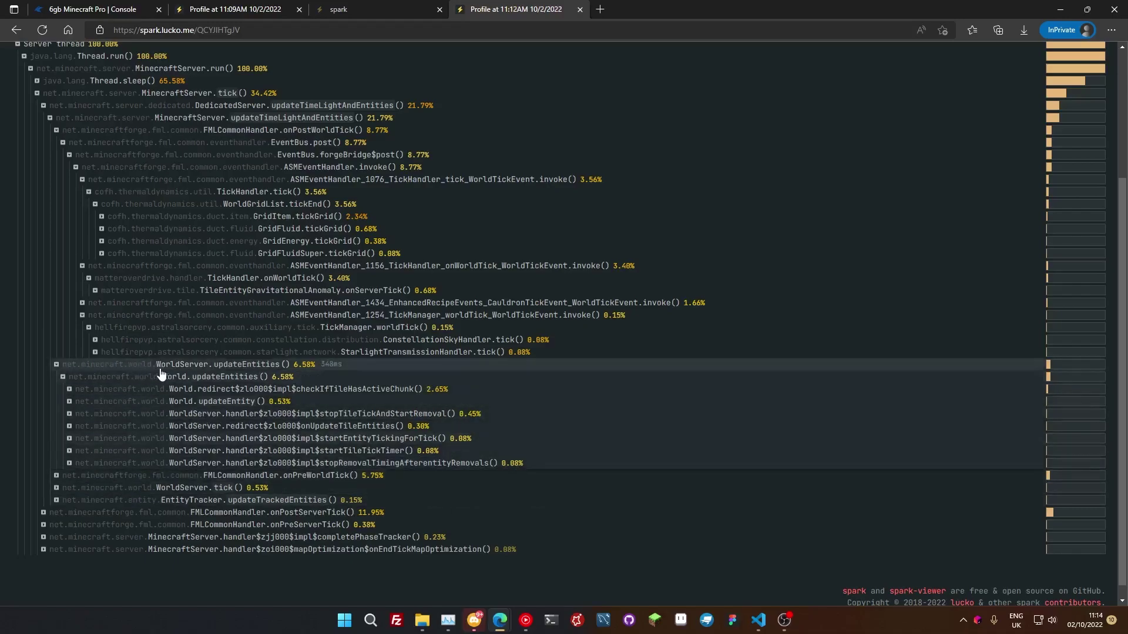
{"action": "scroll", "coordinate": [363, 445], "scroll_direction": "up", "scroll_amount": 1}
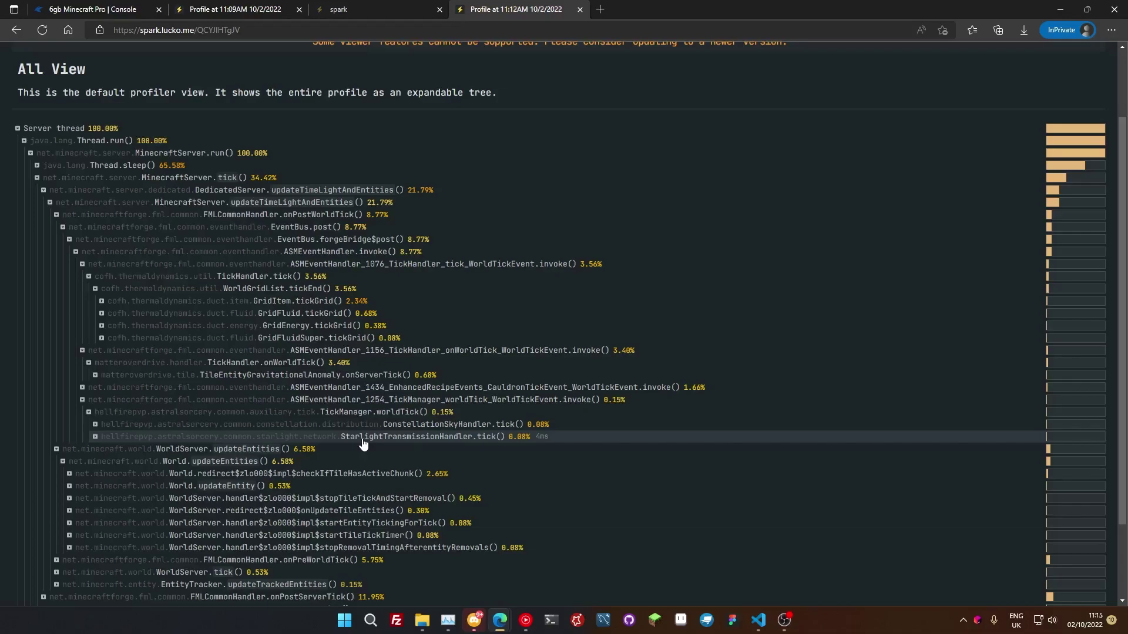
{"action": "scroll", "coordinate": [459, 411], "scroll_direction": "up", "scroll_amount": 2}
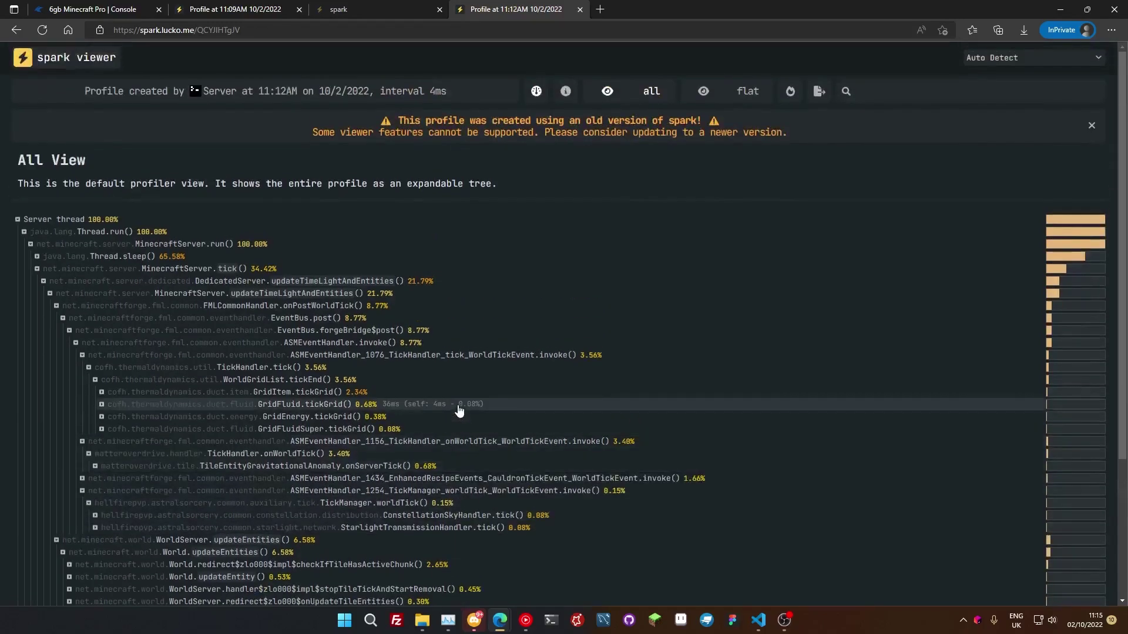